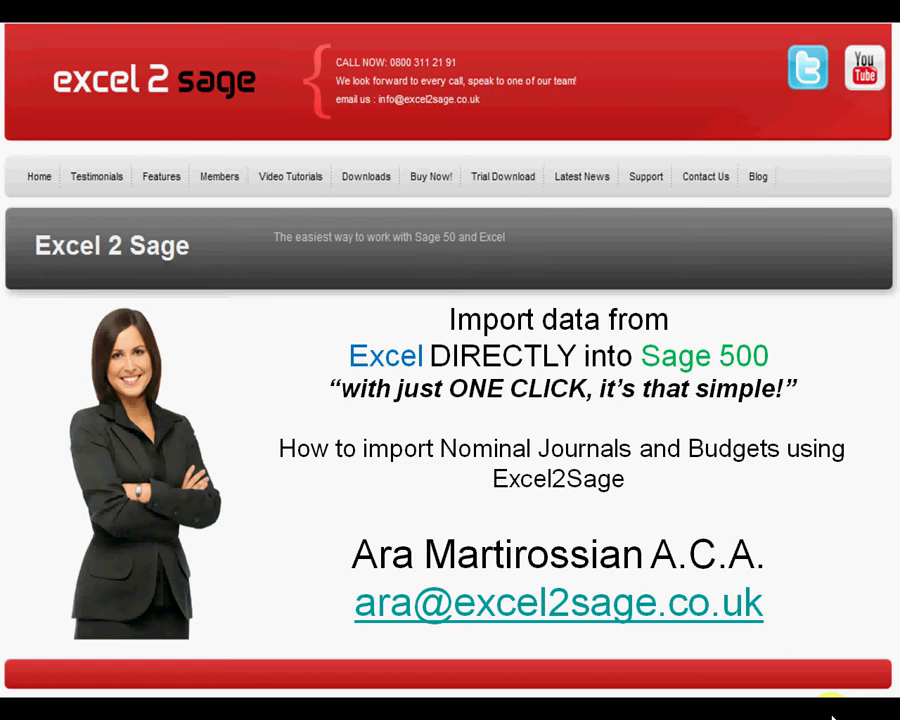
# - Advance the slideshow to the 'How could you use these imports?' slide
pyautogui.press('Right')
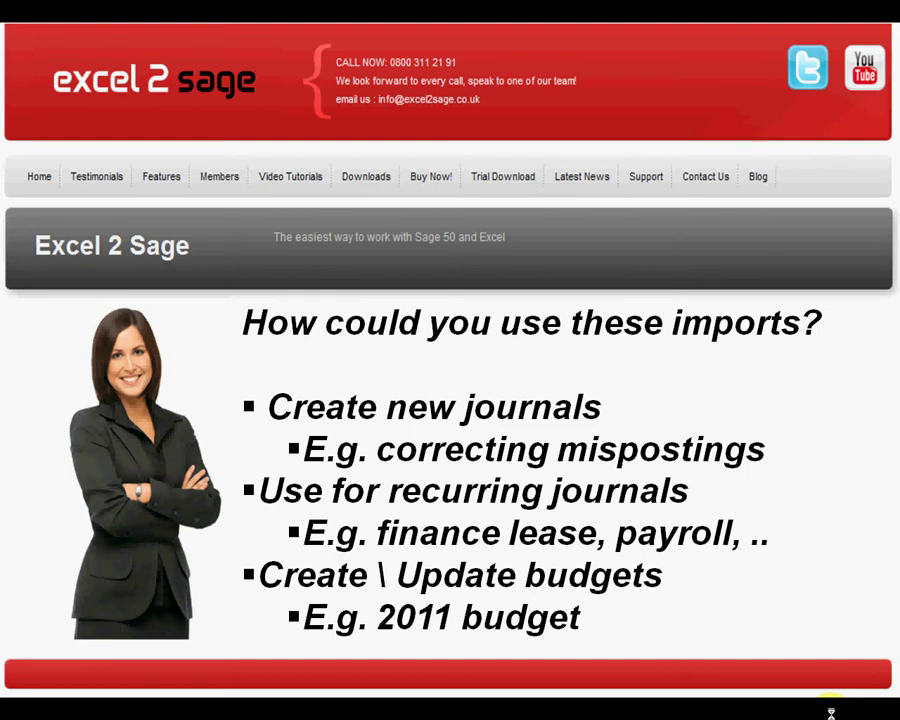
# - Switch to the W2003R2 remote desktop showing the e2S_500.xls journal in Excel
pyautogui.hotkey('alt', 'Tab')
pyautogui.hotkey('alt', 'Tab')
pyautogui.hotkey('alt', 'Tab')
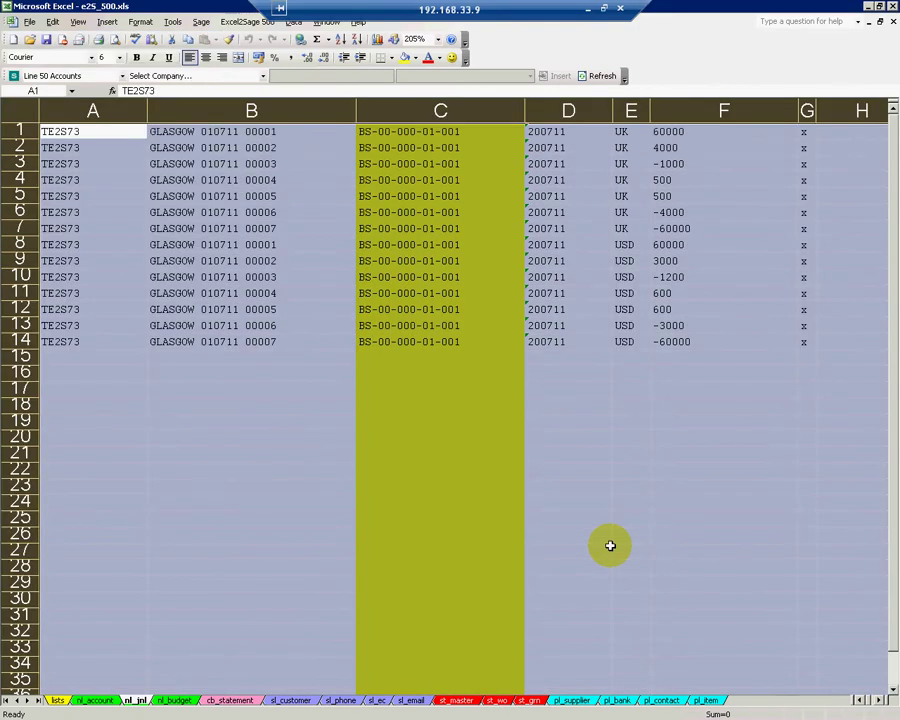
# - Review the nl_jnl sheet's account codes in column C, UK currencies in column E and references in column A
pyautogui.click(496, 454)
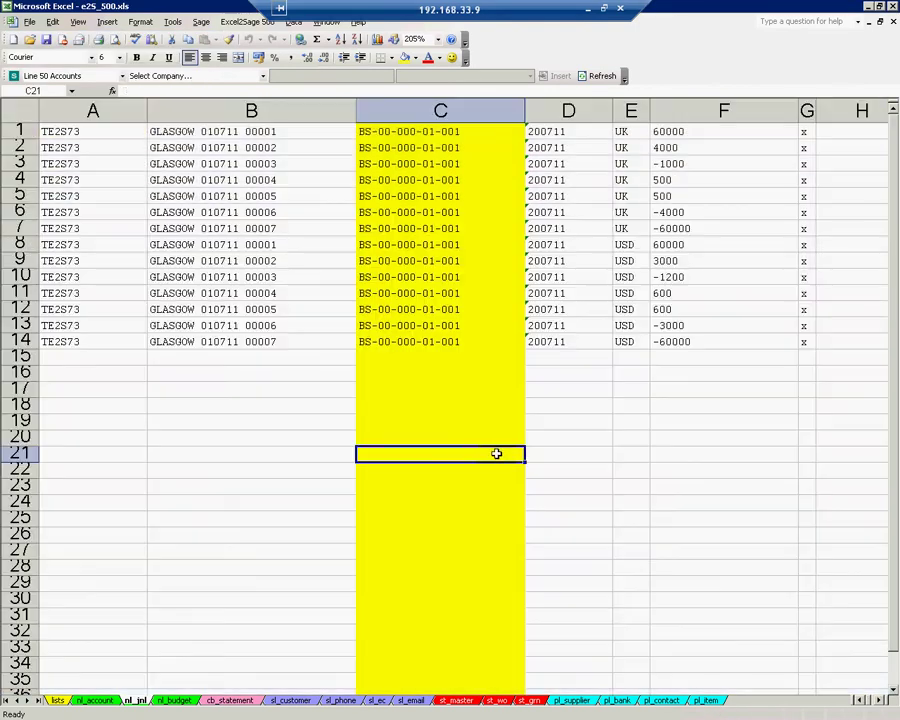
pyautogui.click(520, 132)
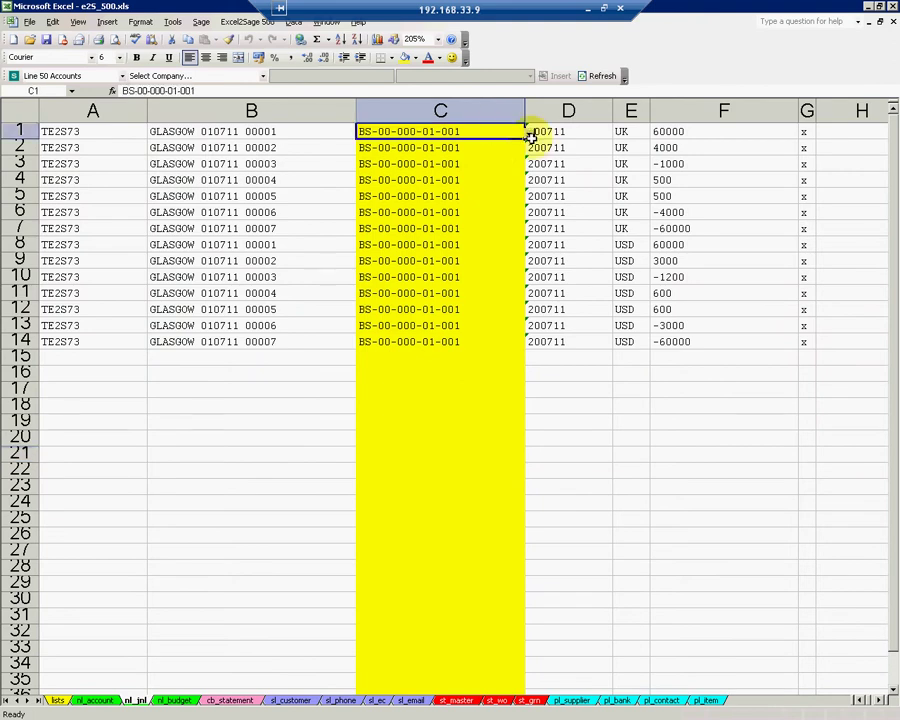
pyautogui.click(529, 136)
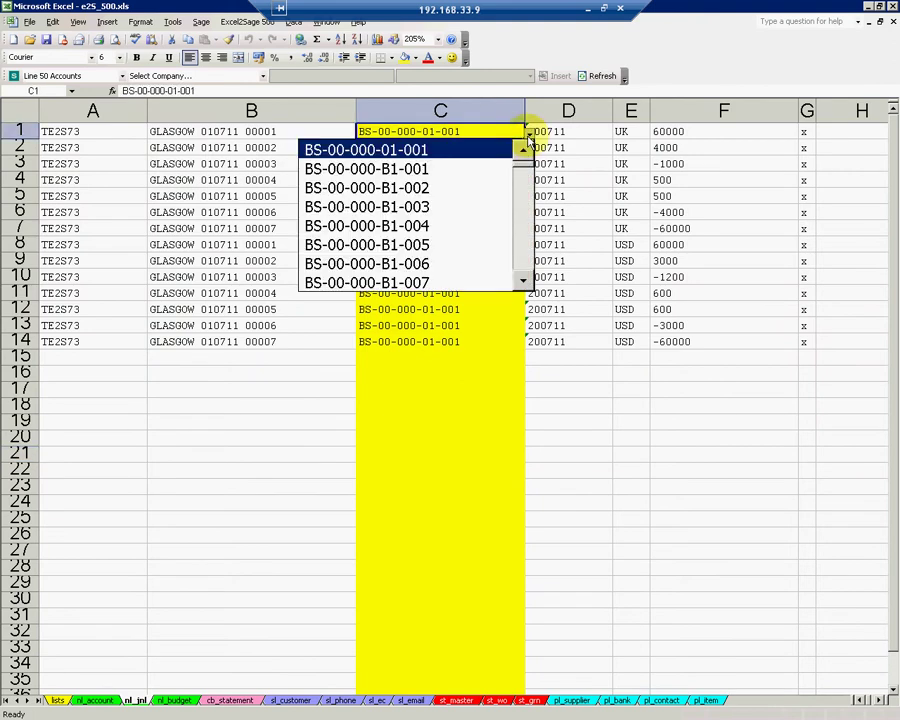
pyautogui.click(529, 138)
pyautogui.click(633, 134)
pyautogui.moveTo(633, 134); pyautogui.dragTo(625, 227)
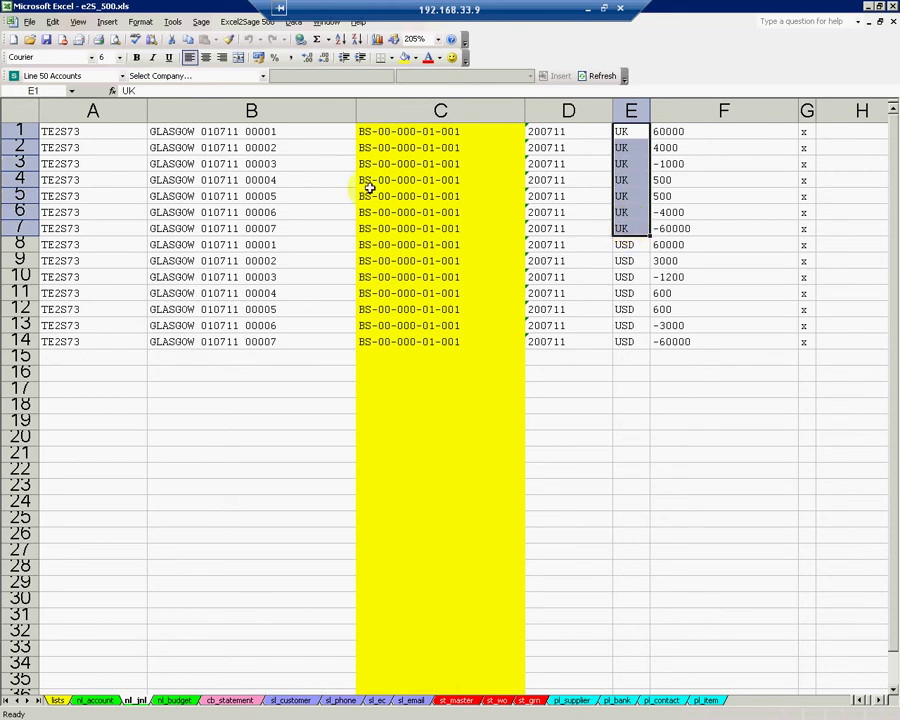
pyautogui.click(113, 133)
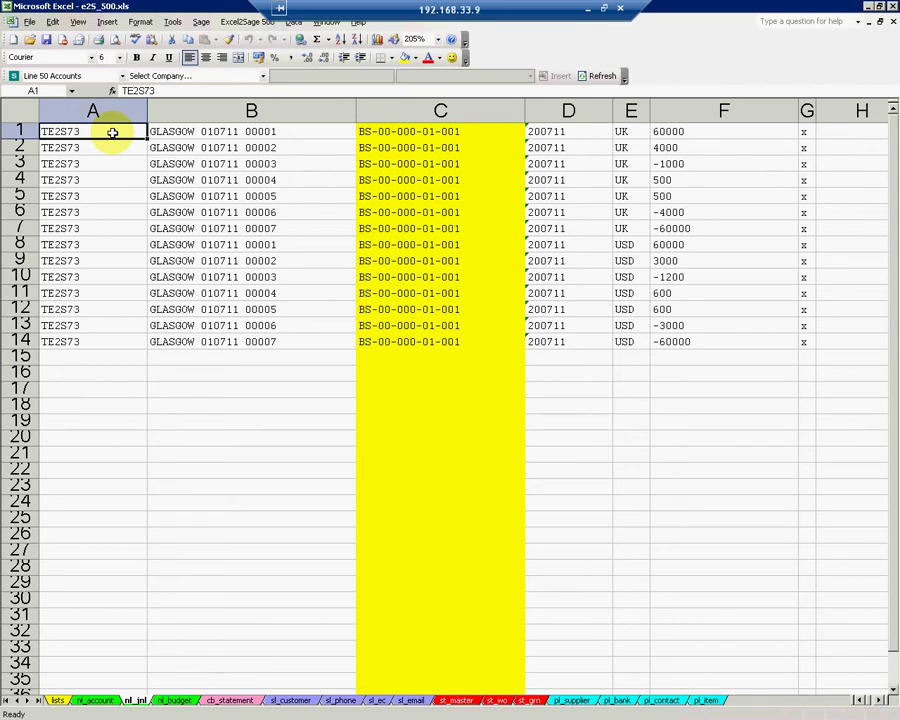
pyautogui.moveTo(116, 137); pyautogui.dragTo(88, 131)
# - Copy the A1 reference, then use Find and Replace to swap TE2S73 for TE2S74 on all 14 lines
pyautogui.hotkey('ctrl', 'c')
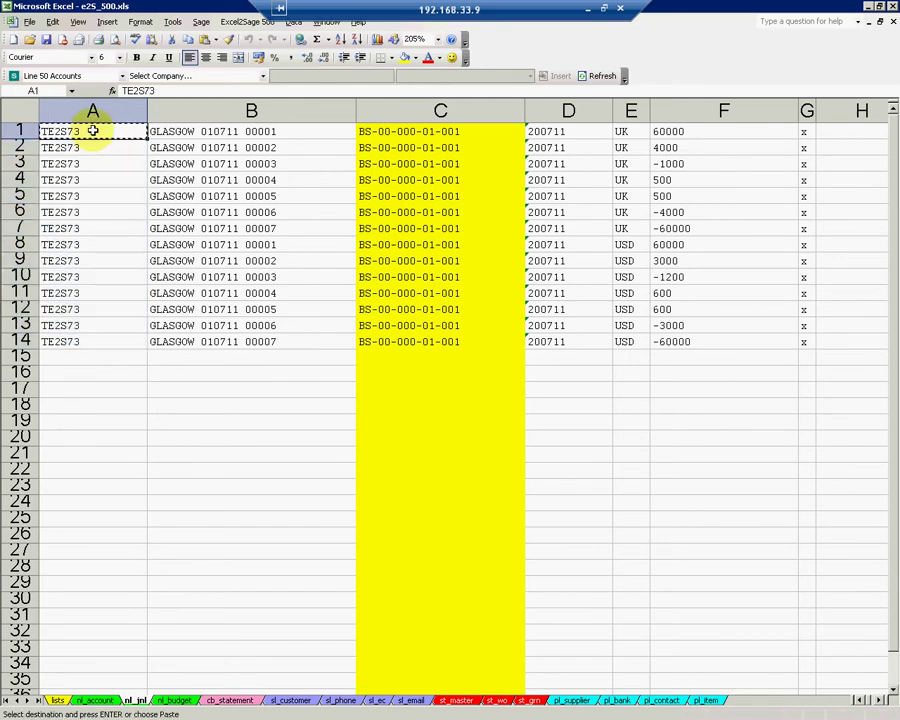
pyautogui.hotkey('ctrl', 'h')
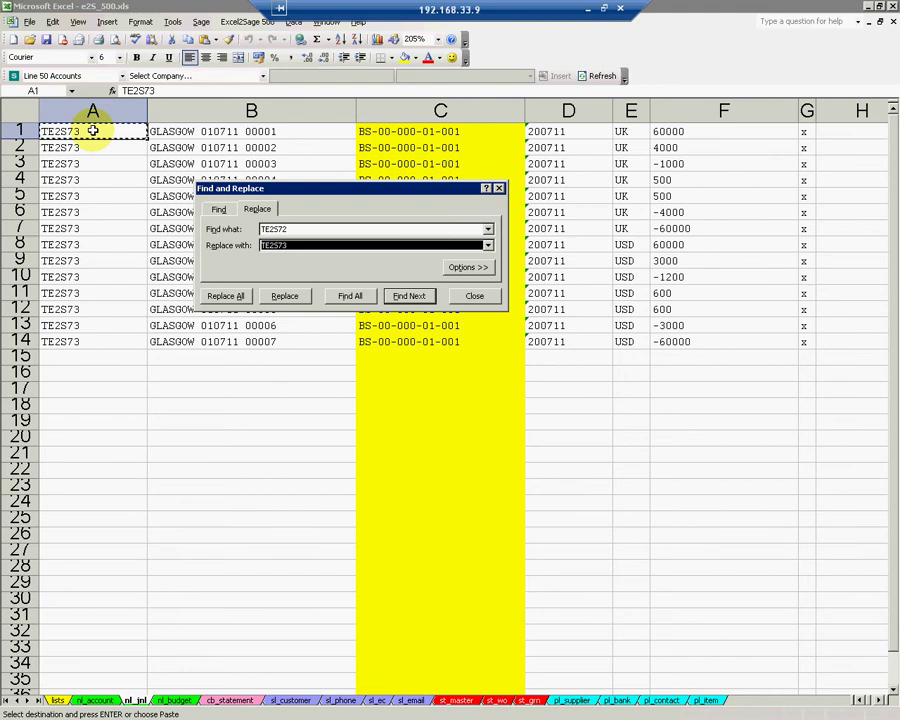
pyautogui.click(301, 228)
pyautogui.press('BackSpace')
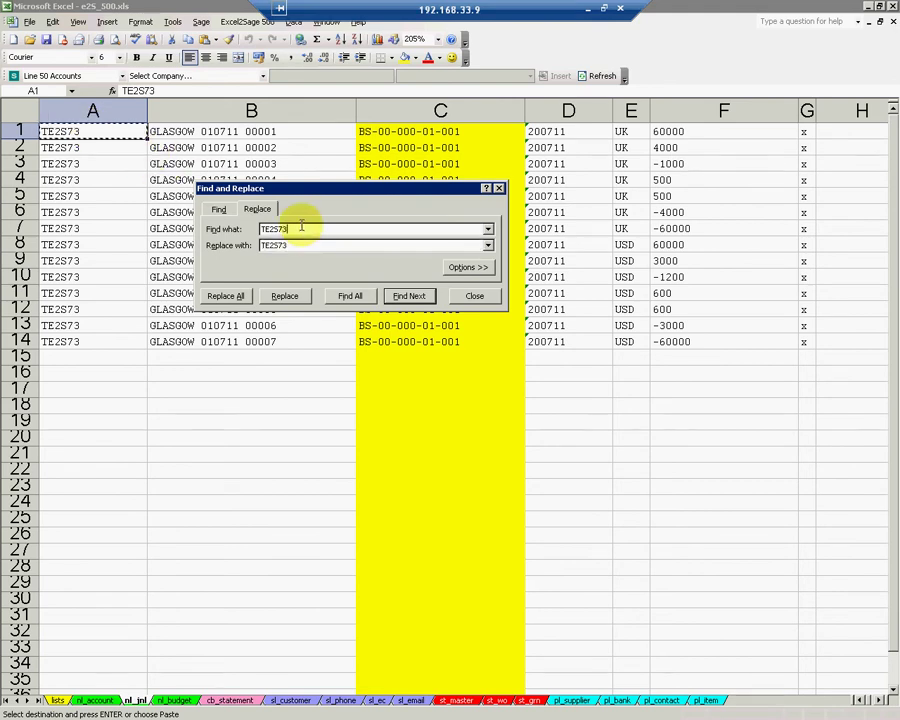
pyautogui.write('3')
pyautogui.click(298, 245)
pyautogui.write('4')
pyautogui.click(228, 297)
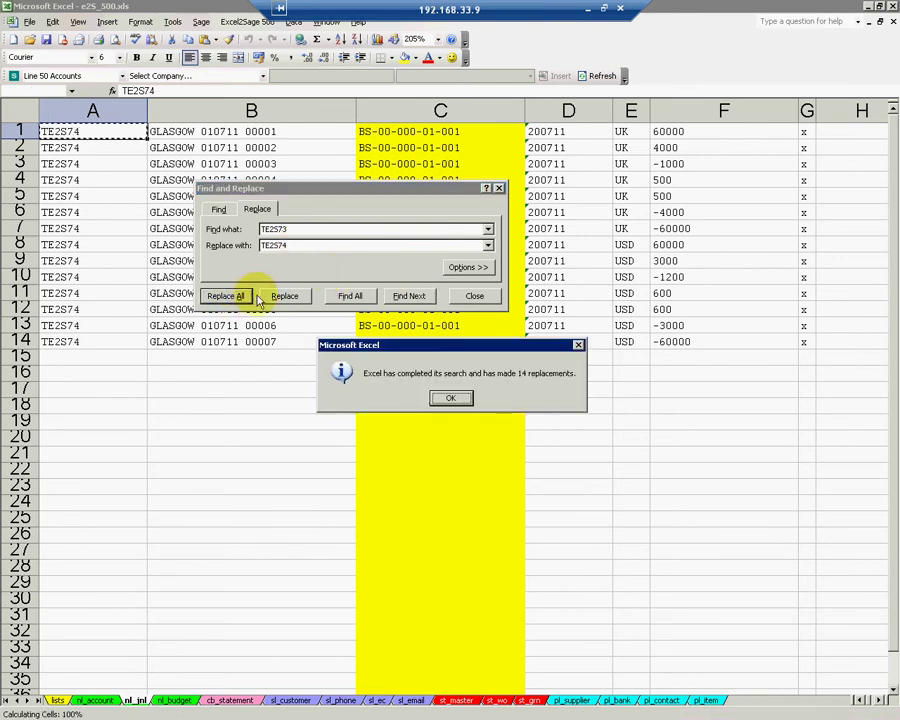
pyautogui.click(448, 398)
# - Export the journal via Excel2Sage 500 > NL Journal, overwriting the existing nl_jnl.txt file
pyautogui.click(474, 297)
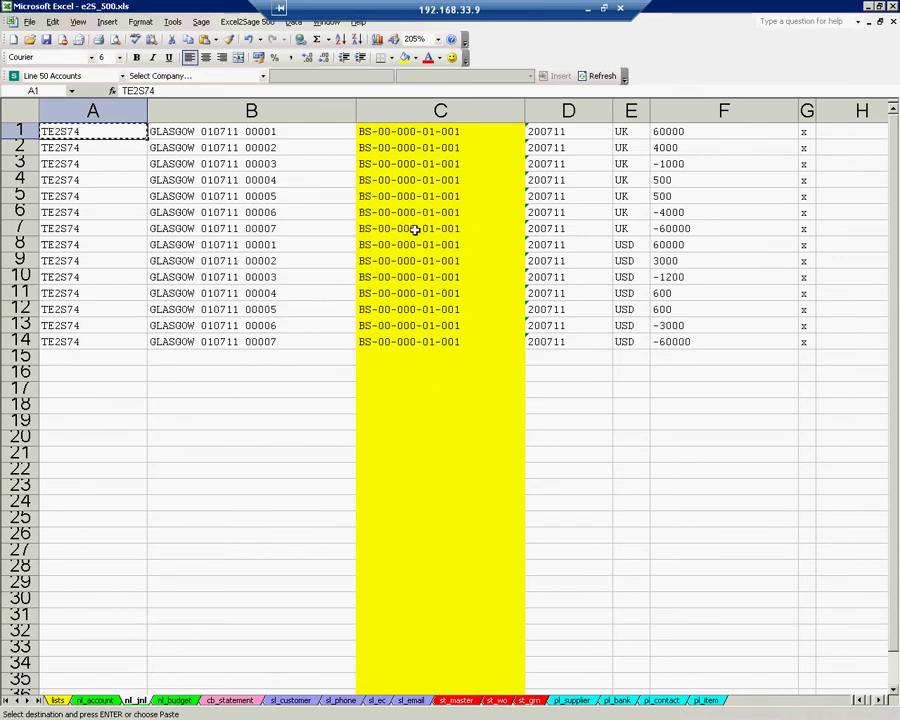
pyautogui.click(246, 22)
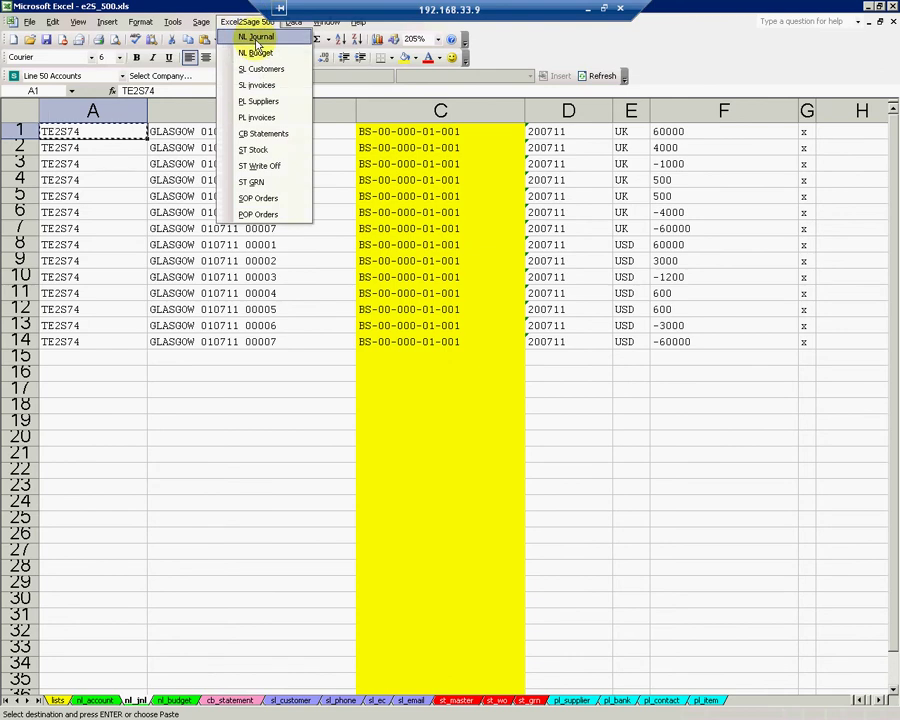
pyautogui.click(257, 40)
pyautogui.click(400, 452)
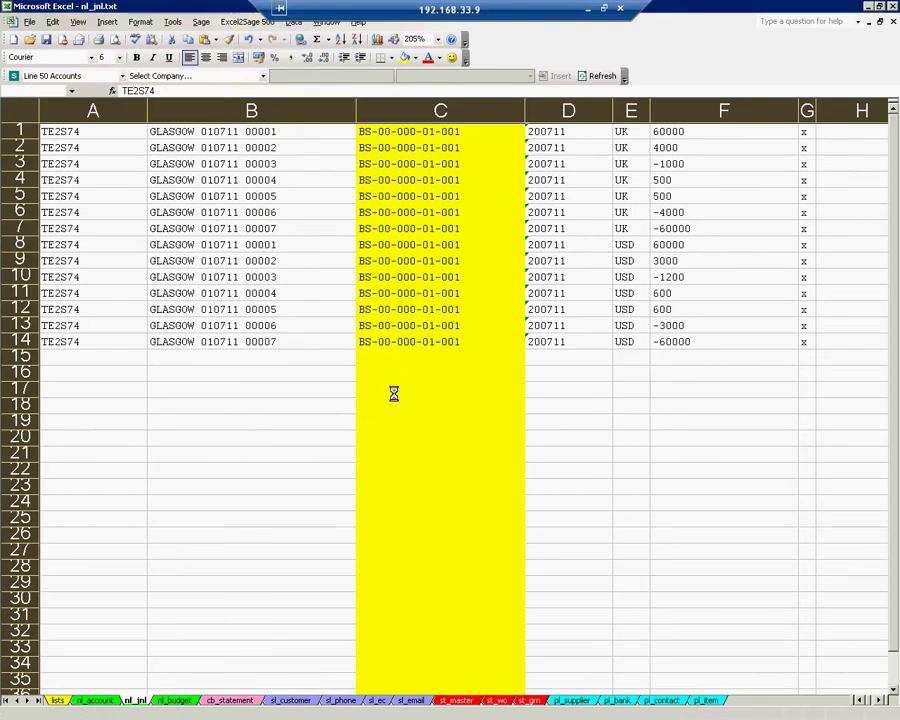
pyautogui.click(394, 394)
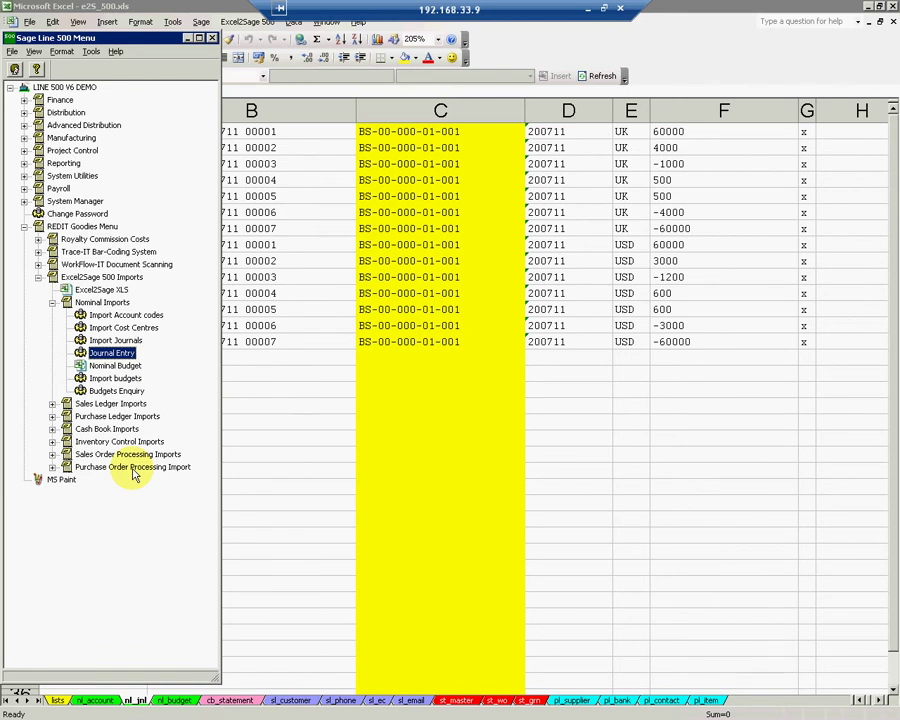
# - Start a Journal Entry from the TE2S74 standard journal
pyautogui.click(118, 343)
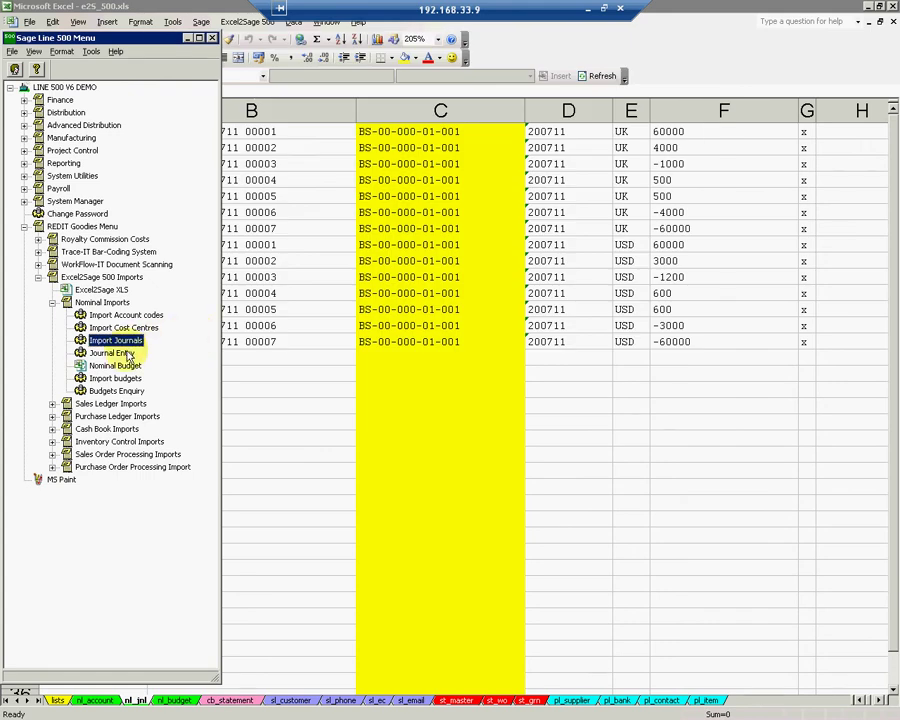
pyautogui.doubleClick(127, 356)
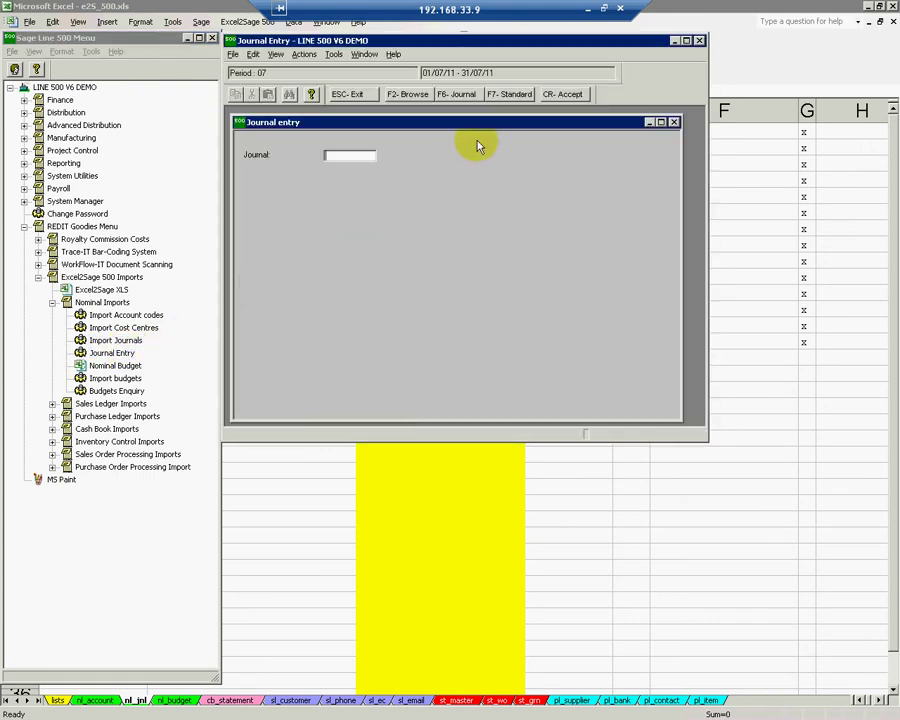
pyautogui.click(495, 95)
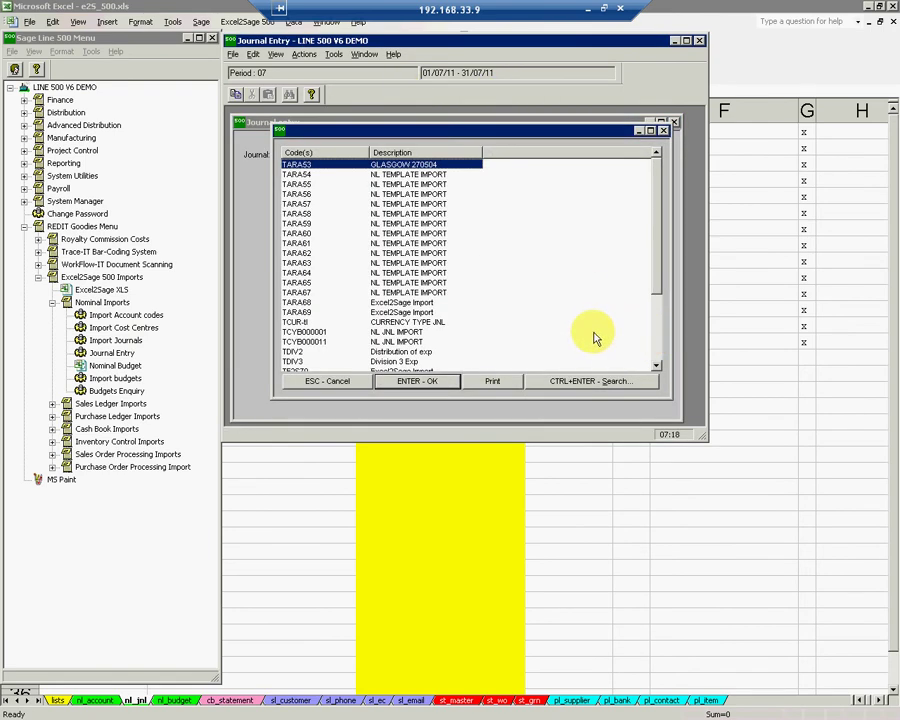
pyautogui.scroll(-4, 450, 240)
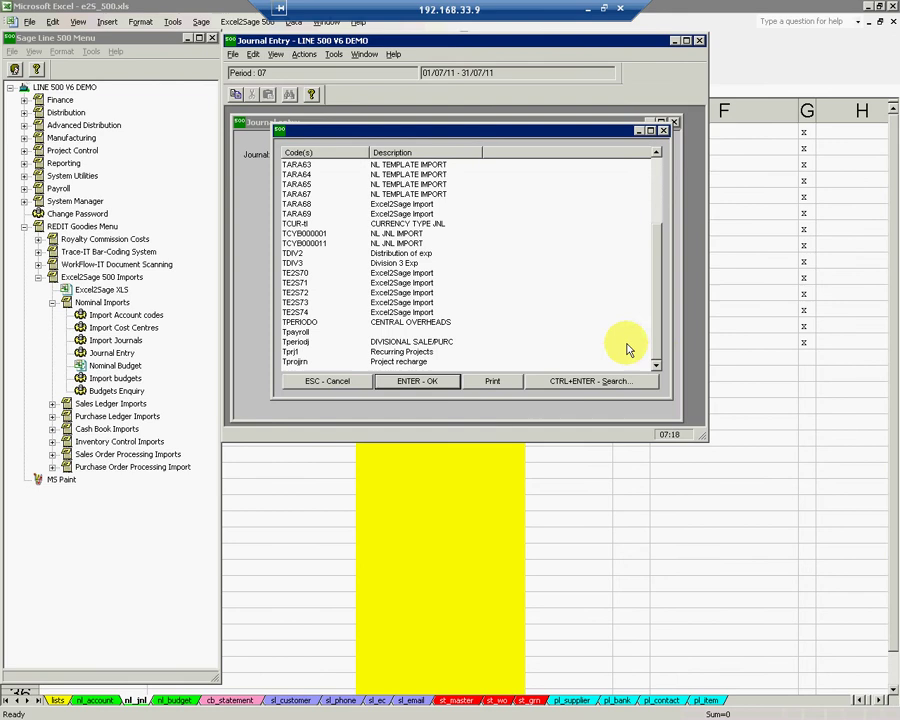
pyautogui.click(305, 313)
pyautogui.click(416, 381)
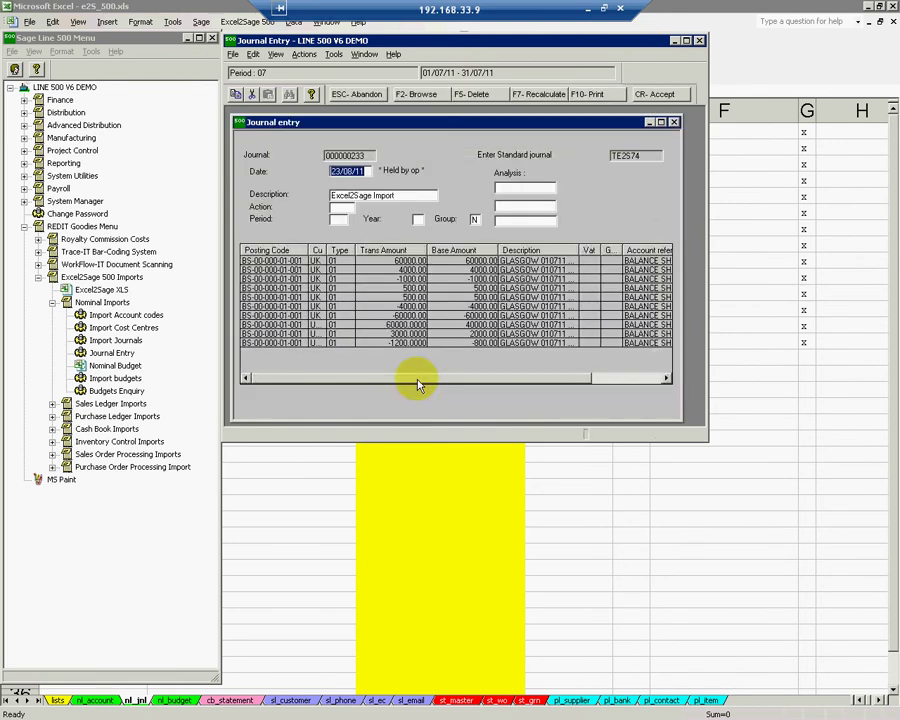
# - Accept the balanced 107800 journal lines, confirm the out-of-period date, and post immediately
pyautogui.click(645, 97)
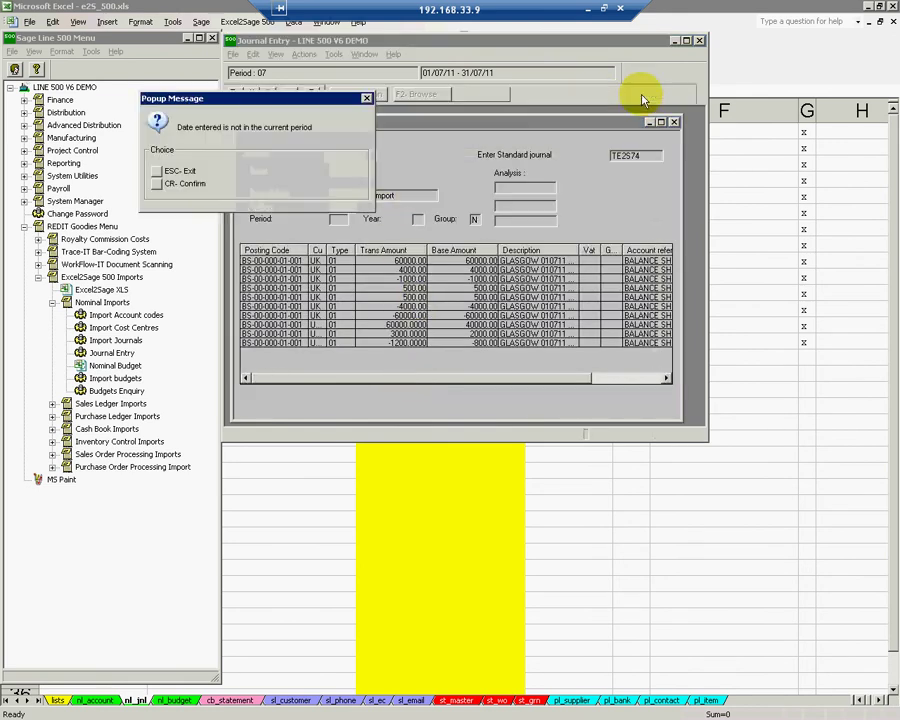
pyautogui.click(180, 184)
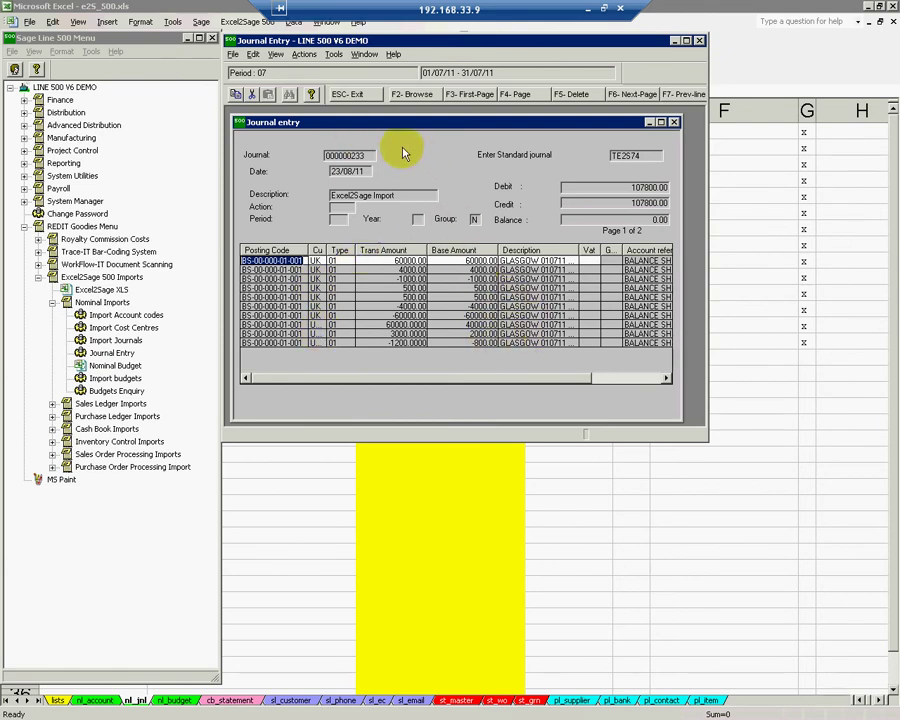
pyautogui.click(348, 94)
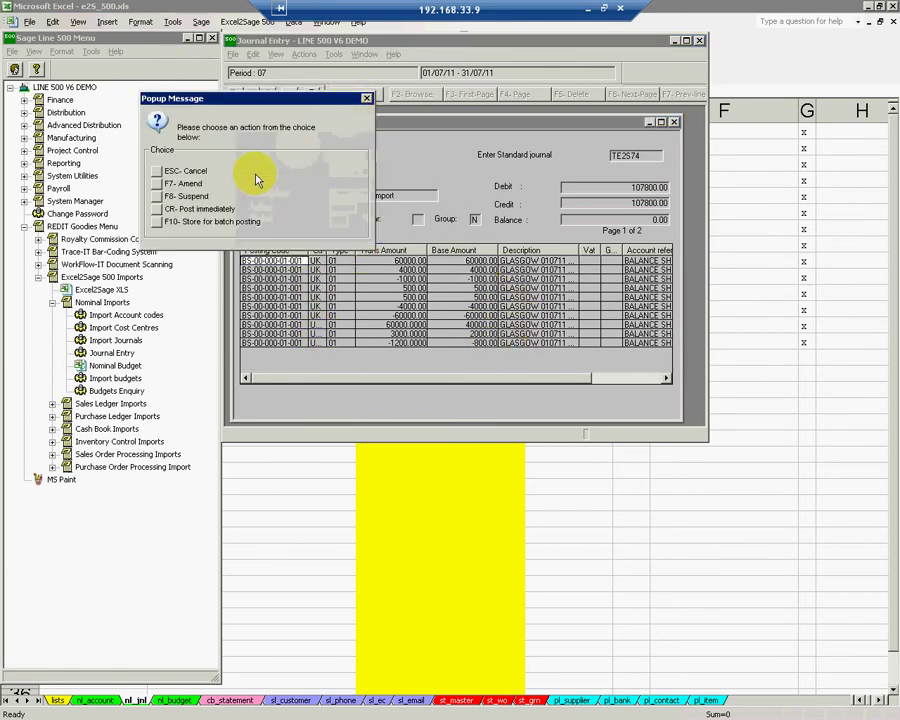
pyautogui.click(192, 208)
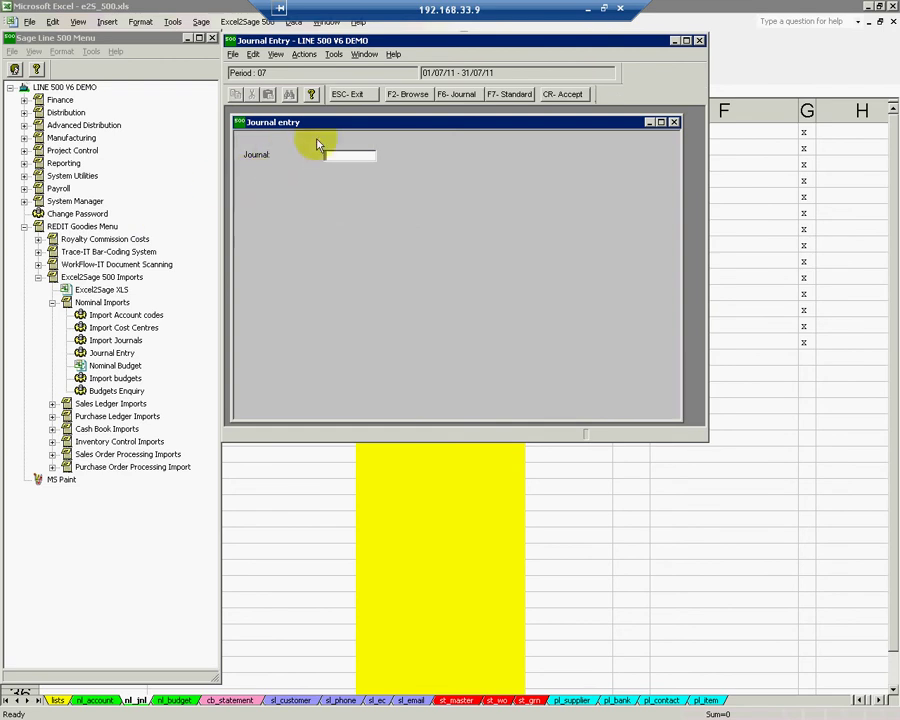
# - Exit Journal Entry and open the Nominal Budget spreadsheet showing 1000 per period
pyautogui.click(349, 101)
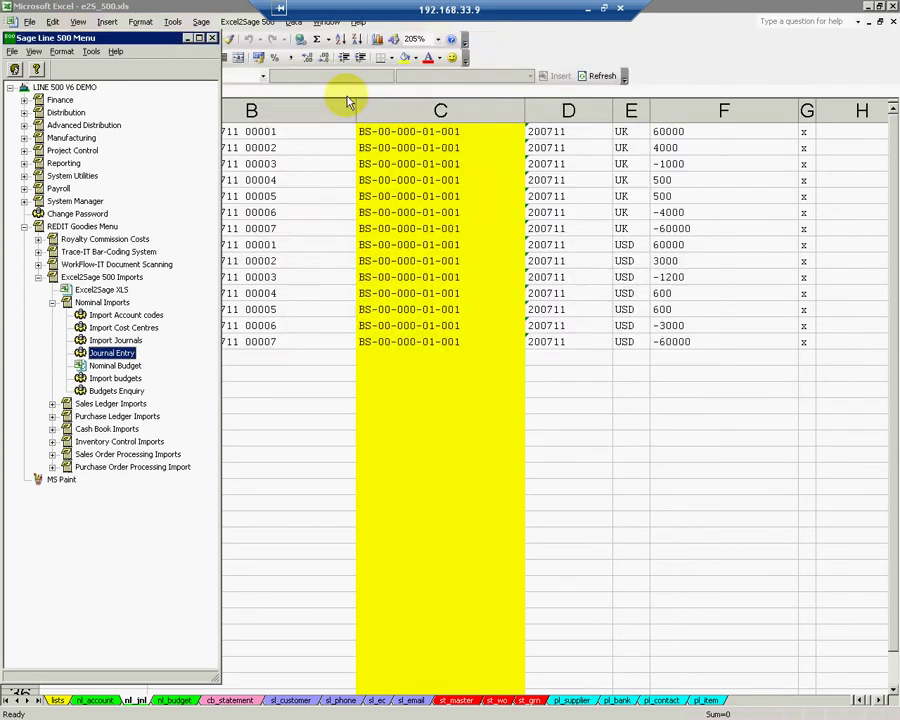
pyautogui.doubleClick(137, 369)
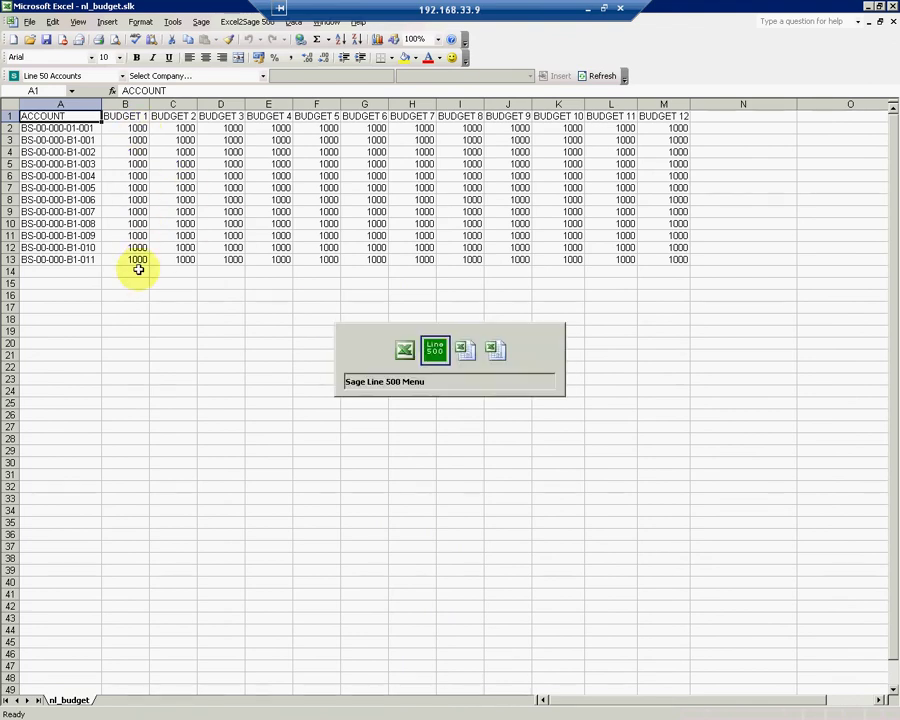
pyautogui.doubleClick(118, 391)
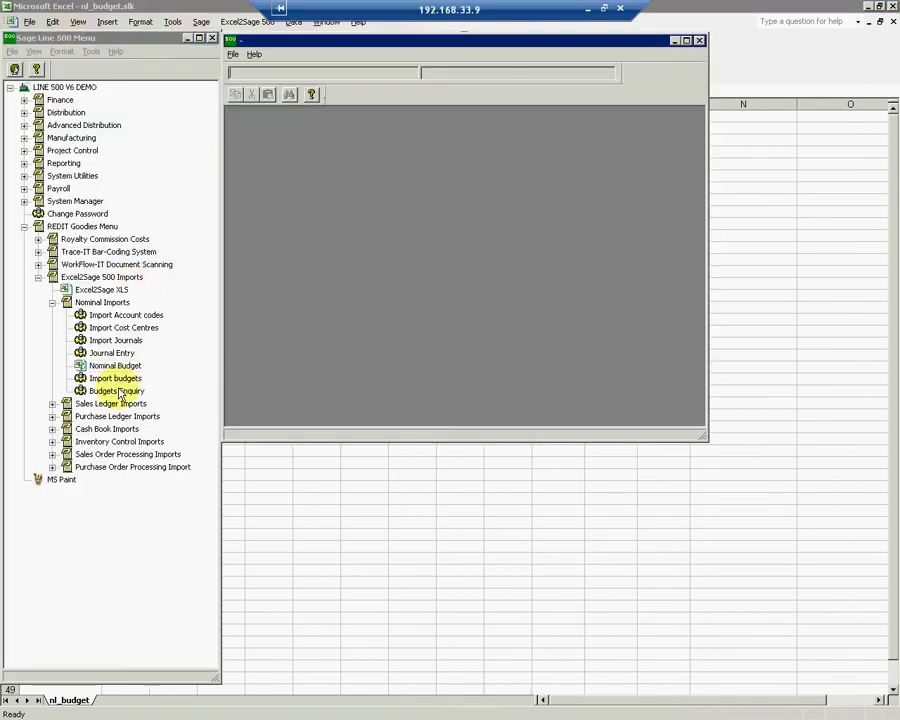
pyautogui.write('2011')
pyautogui.press('Return')
pyautogui.press('F2')
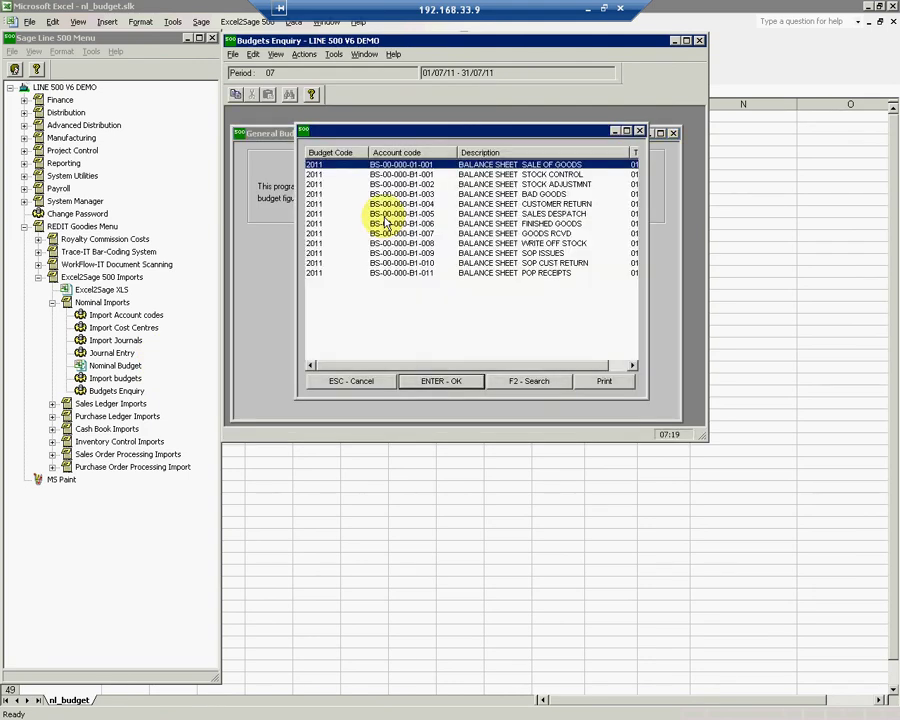
pyautogui.press('Return')
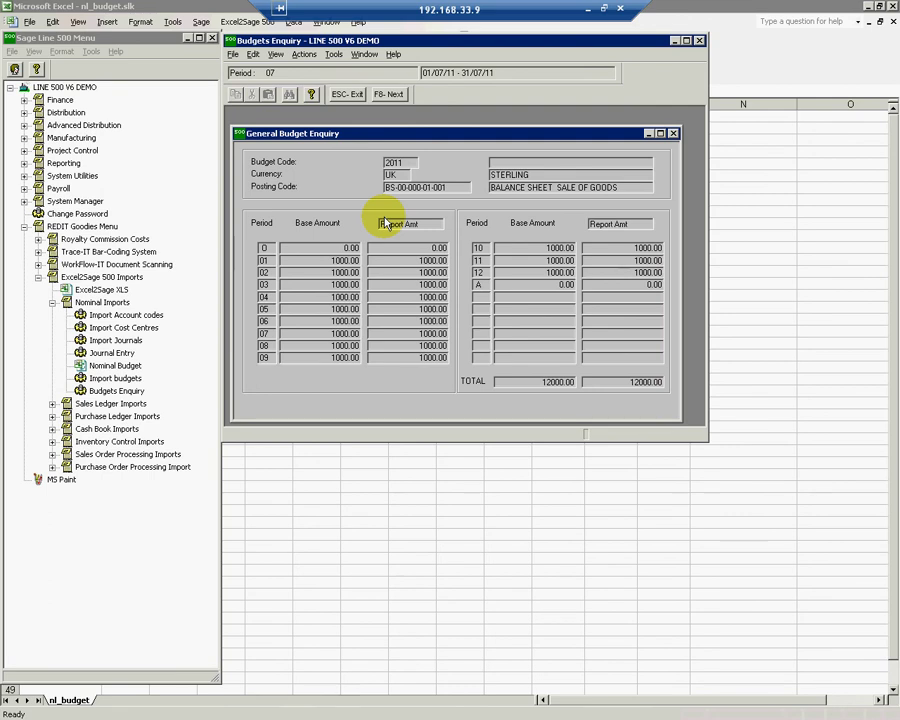
pyautogui.press('Escape')
pyautogui.press('Escape')
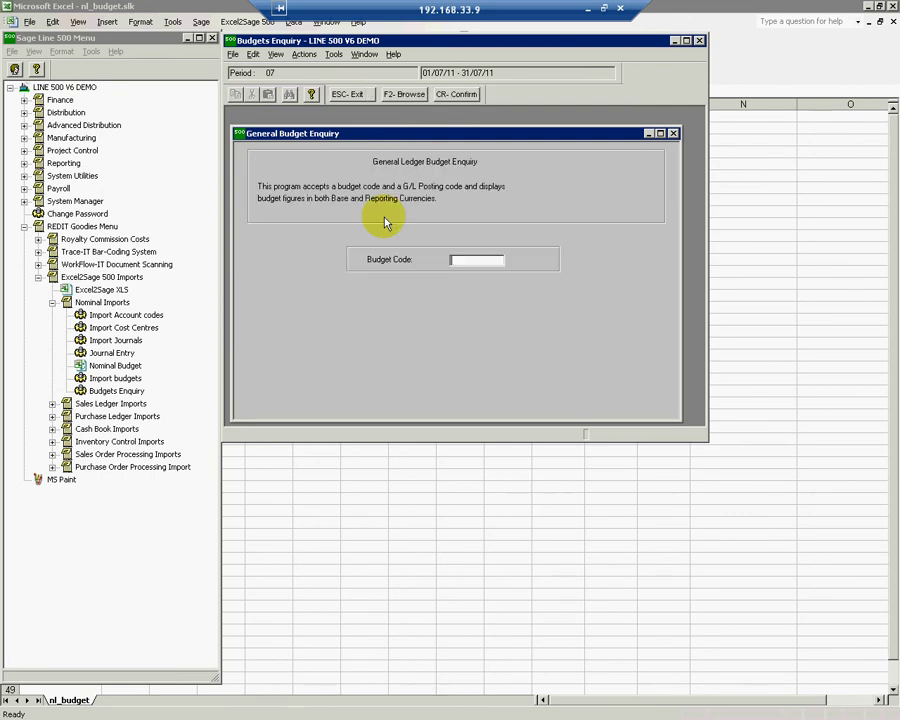
pyautogui.press('Escape')
# - Enter 2000 in B2 and paste it across B2:M13 for all 12 accounts
pyautogui.click(140, 128)
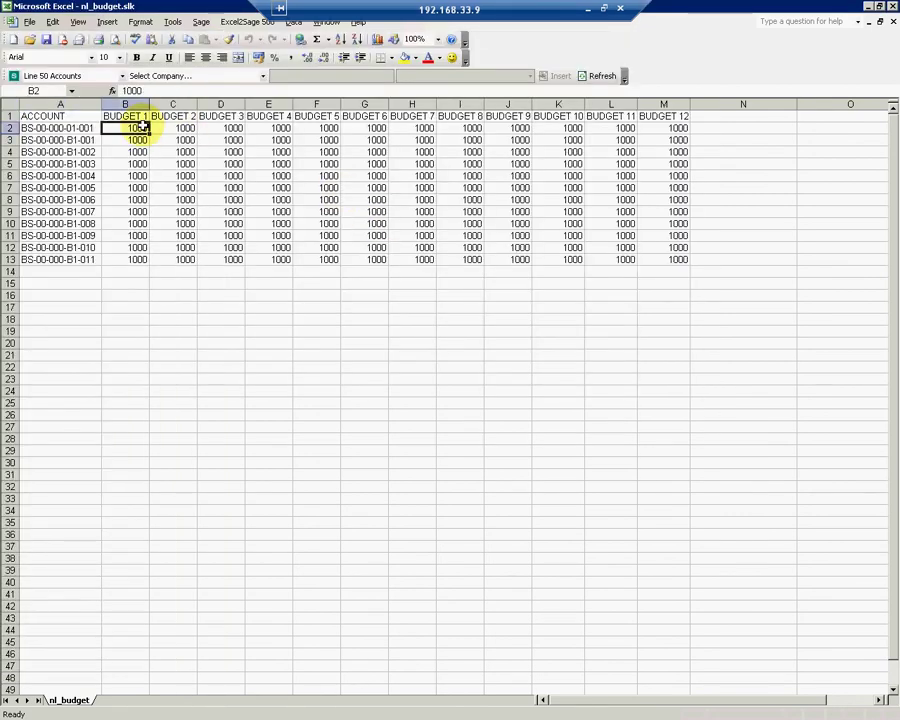
pyautogui.write('2000')
pyautogui.press('Return')
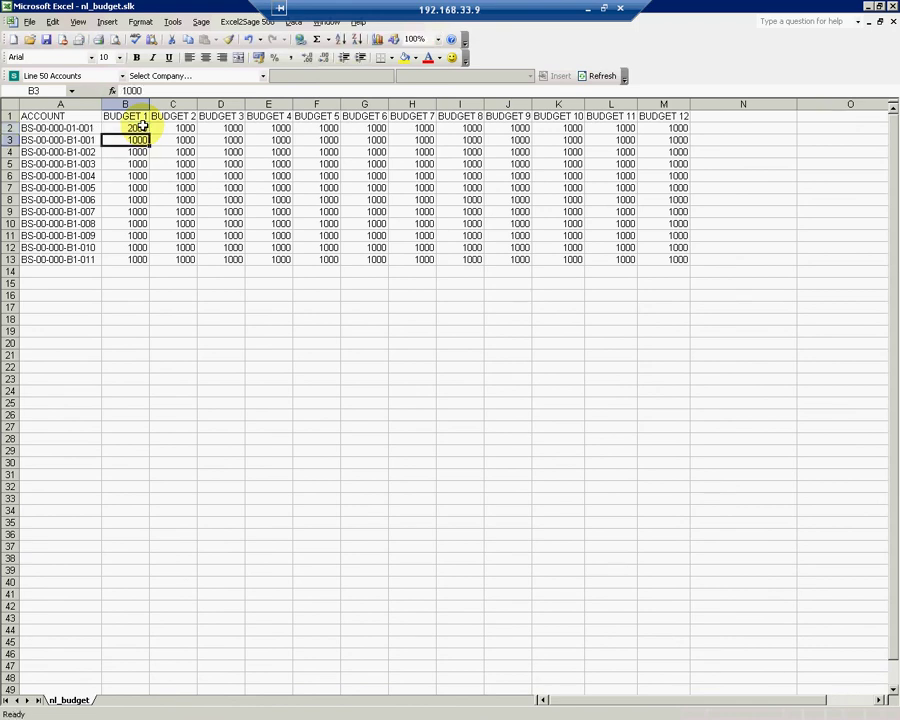
pyautogui.hotkey('ctrl', 'c')
pyautogui.hotkey('ctrl', 'shift', 'Right')
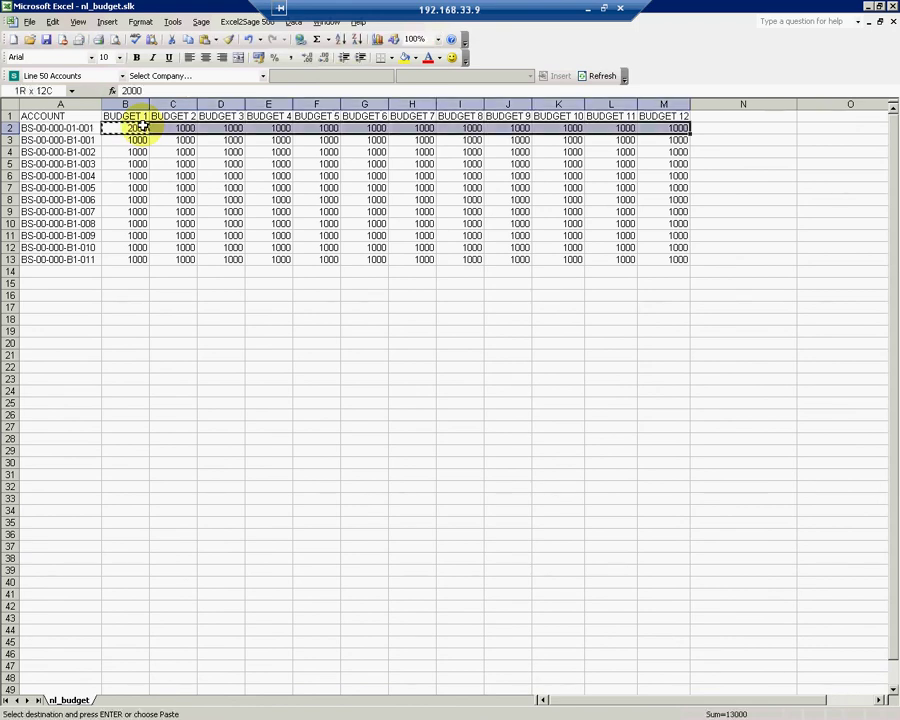
pyautogui.hotkey('ctrl', 'shift', 'Down')
pyautogui.hotkey('ctrl', 'v')
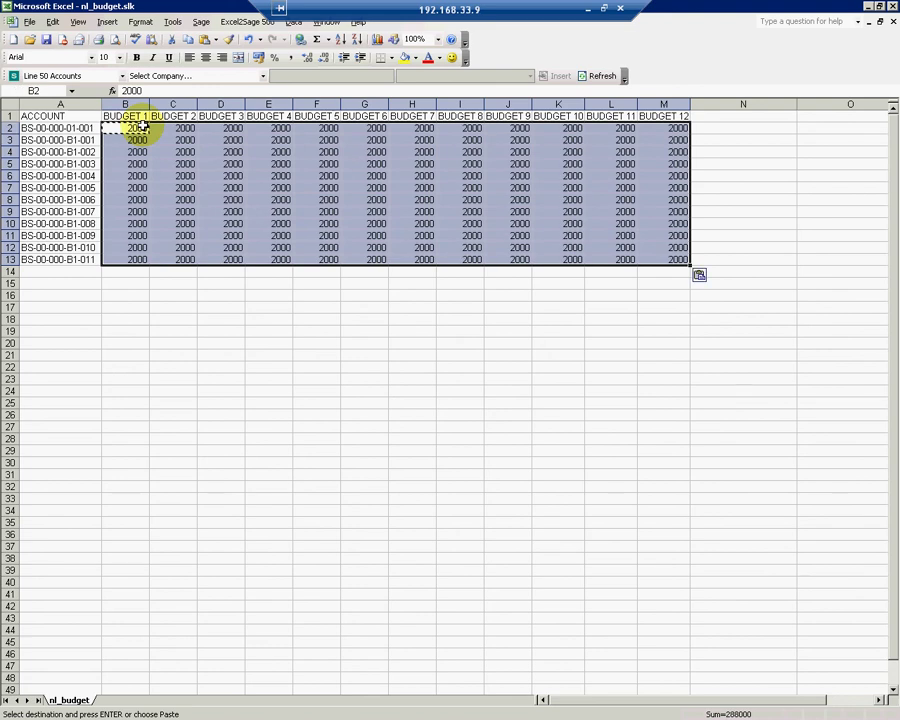
# - Save nl_budget.slk, keeping SYLK format, and return to Sage
pyautogui.click(46, 40)
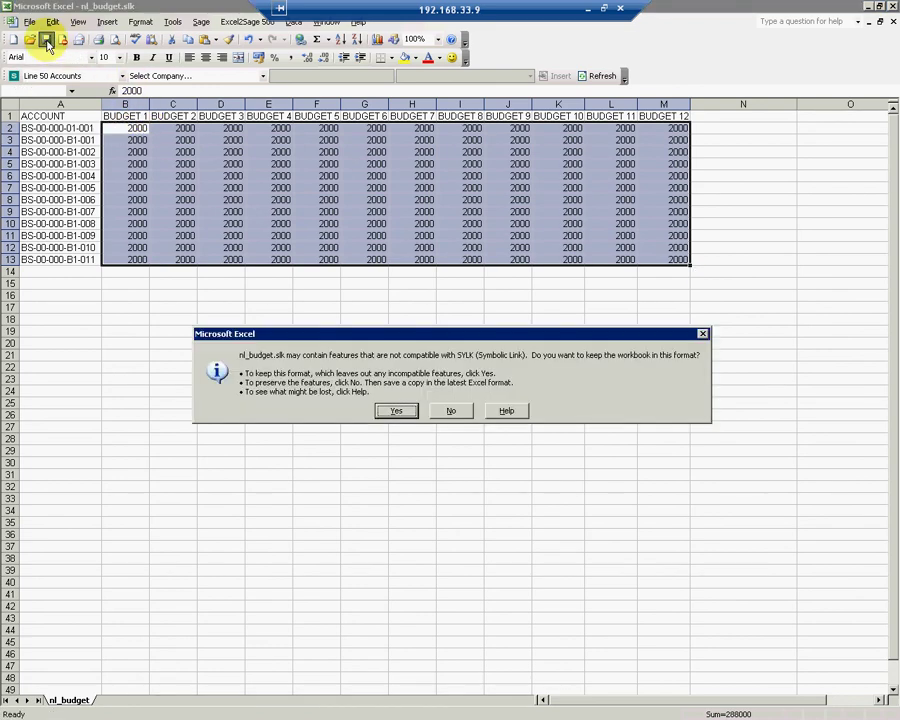
pyautogui.click(394, 411)
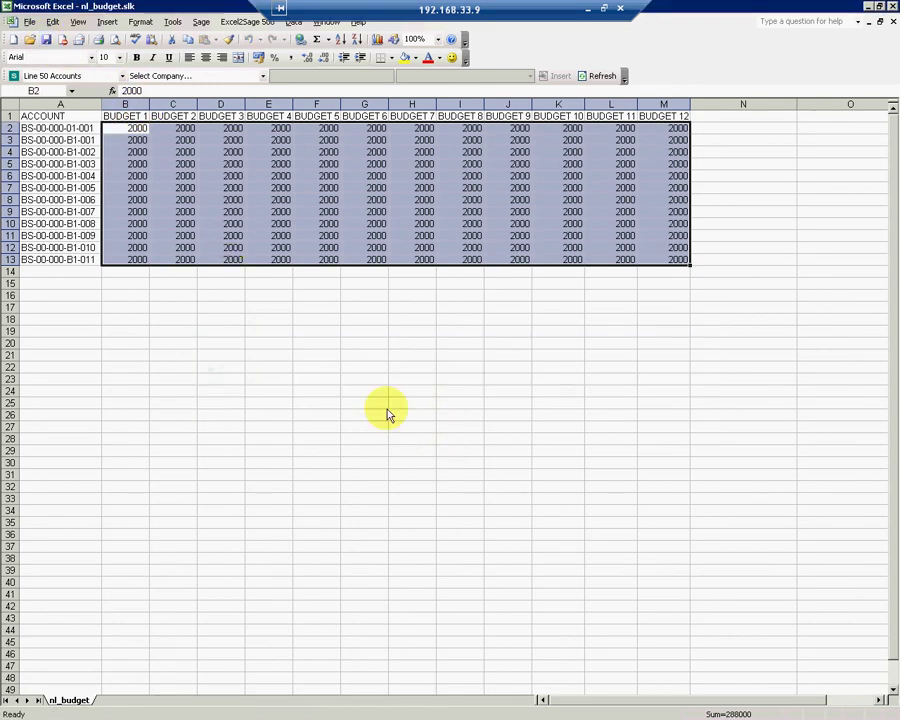
pyautogui.hotkey('alt', 'Tab')
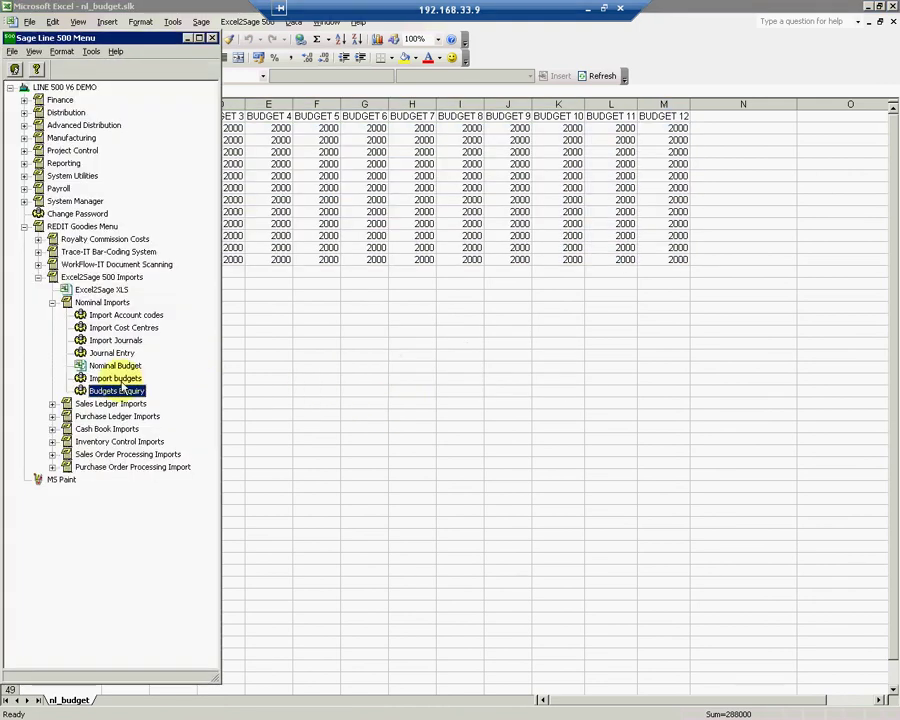
# - Import nl_budget.slk into budget 2011, updating 12 accounts with 0 errors, then reopen Budgets Enquiry
pyautogui.doubleClick(116, 378)
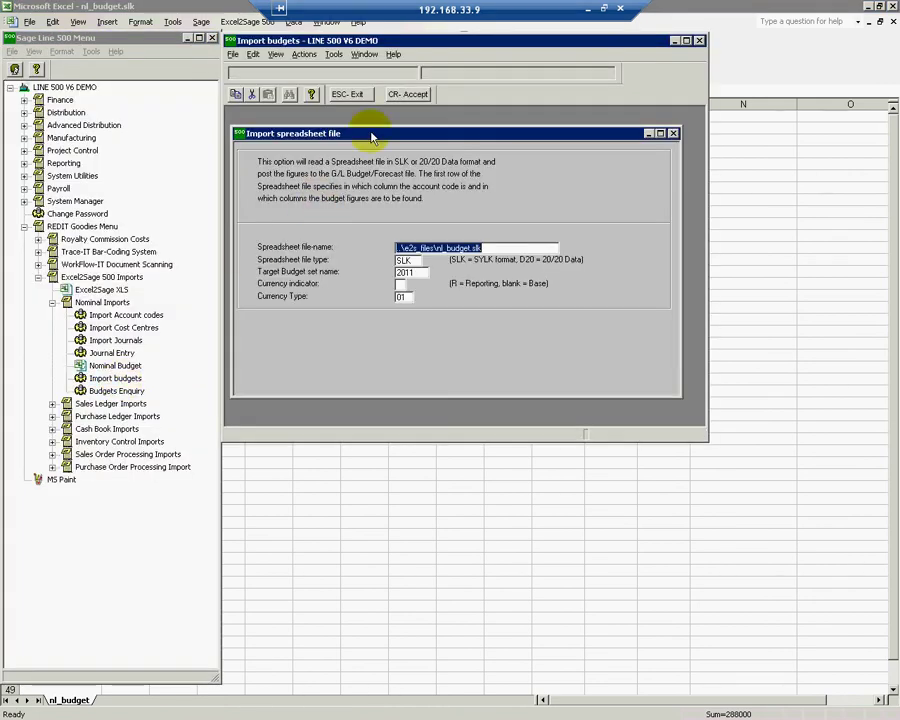
pyautogui.click(404, 94)
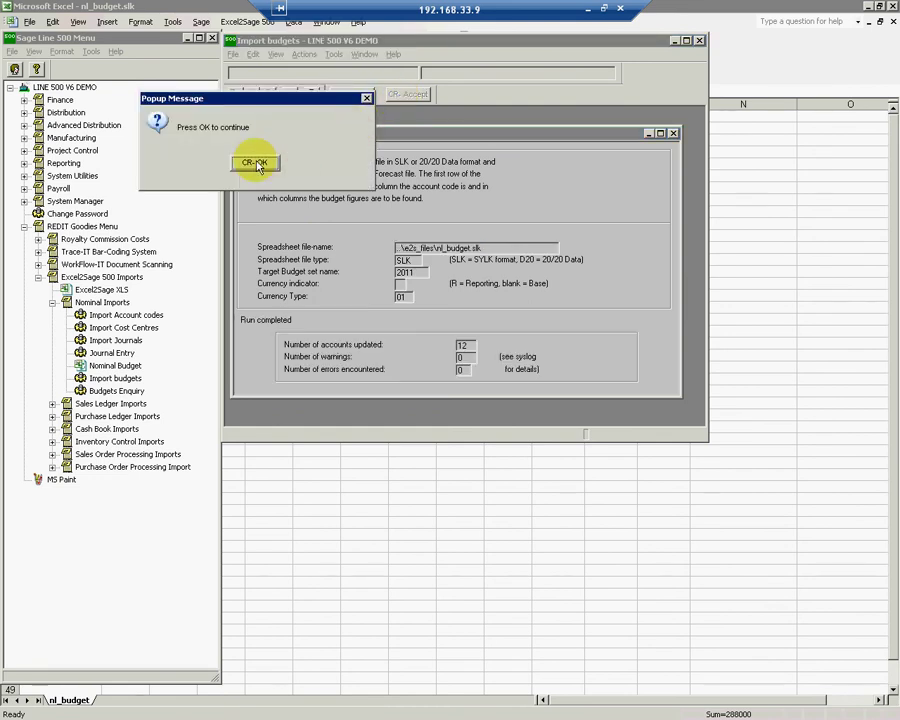
pyautogui.click(255, 163)
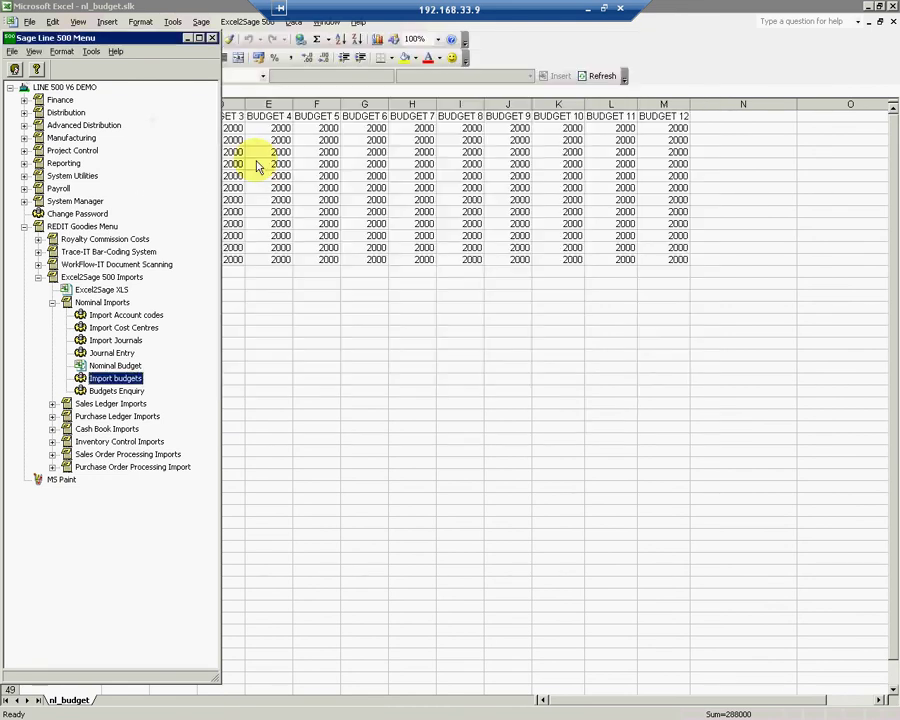
pyautogui.doubleClick(138, 393)
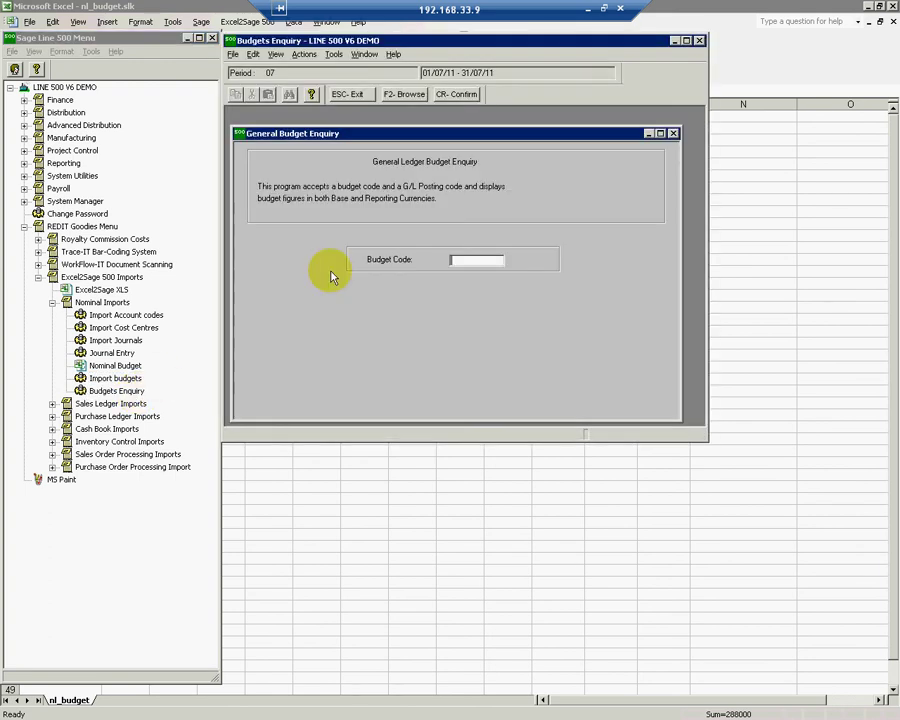
pyautogui.press('Return')
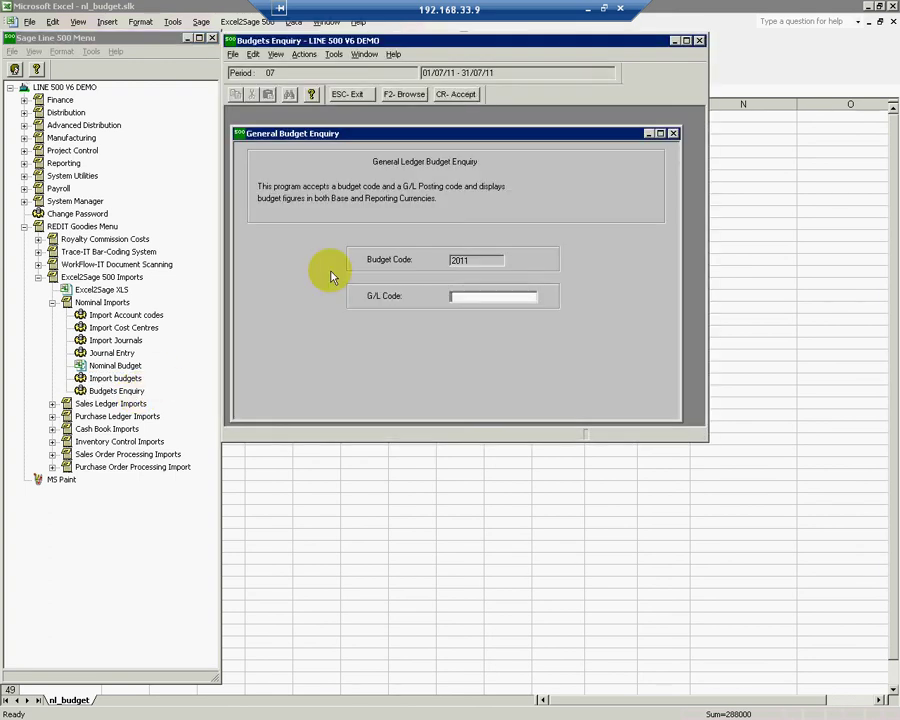
pyautogui.press('F2')
pyautogui.press('Return')
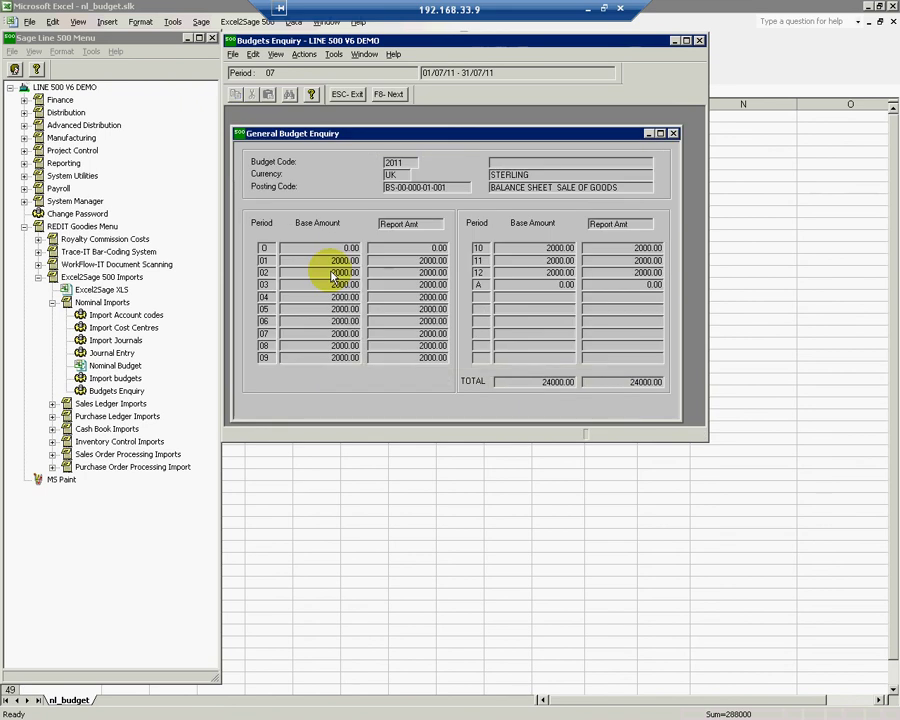
pyautogui.click(343, 261)
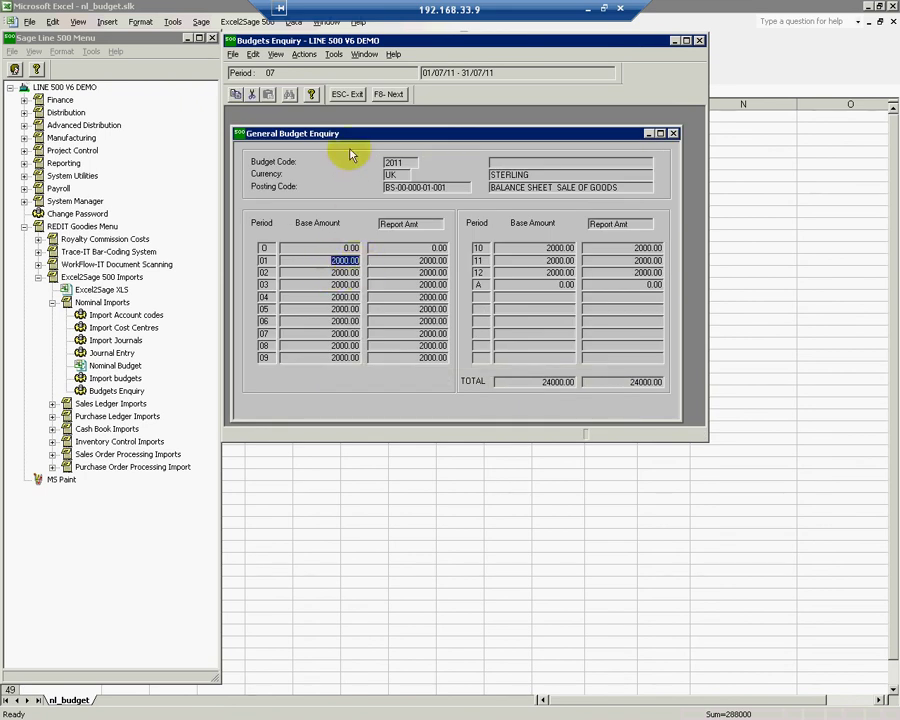
# - Exit the Budgets Enquiry, clearing its entries, back to nl_budget.slk
pyautogui.click(348, 95)
pyautogui.click(347, 95)
pyautogui.click(347, 95)
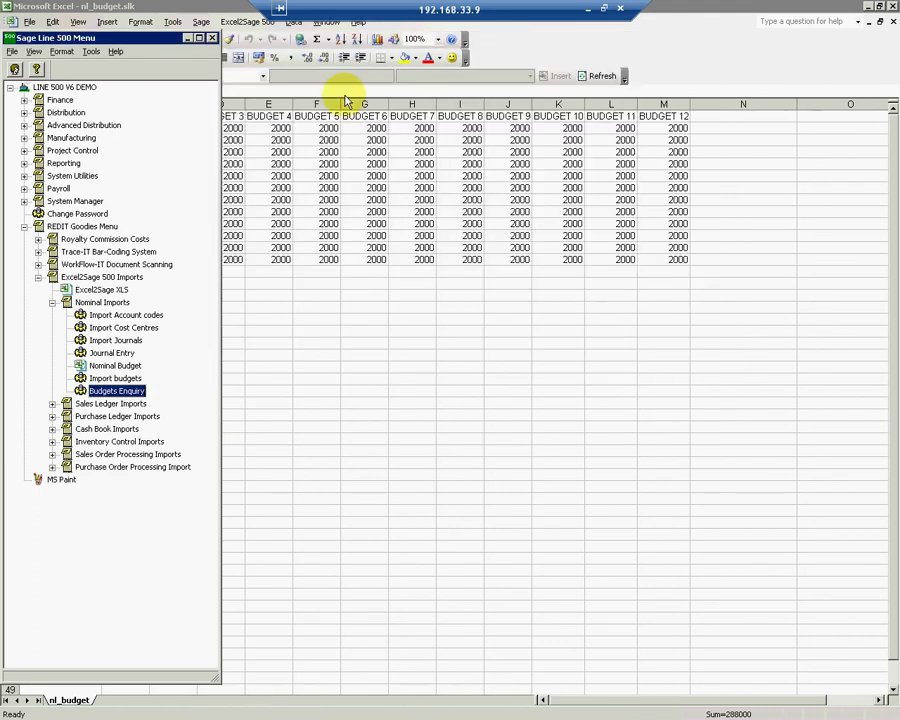
# - Switch to the e2S_500.xls workbook in Excel
pyautogui.hotkey('alt', 'Tab')
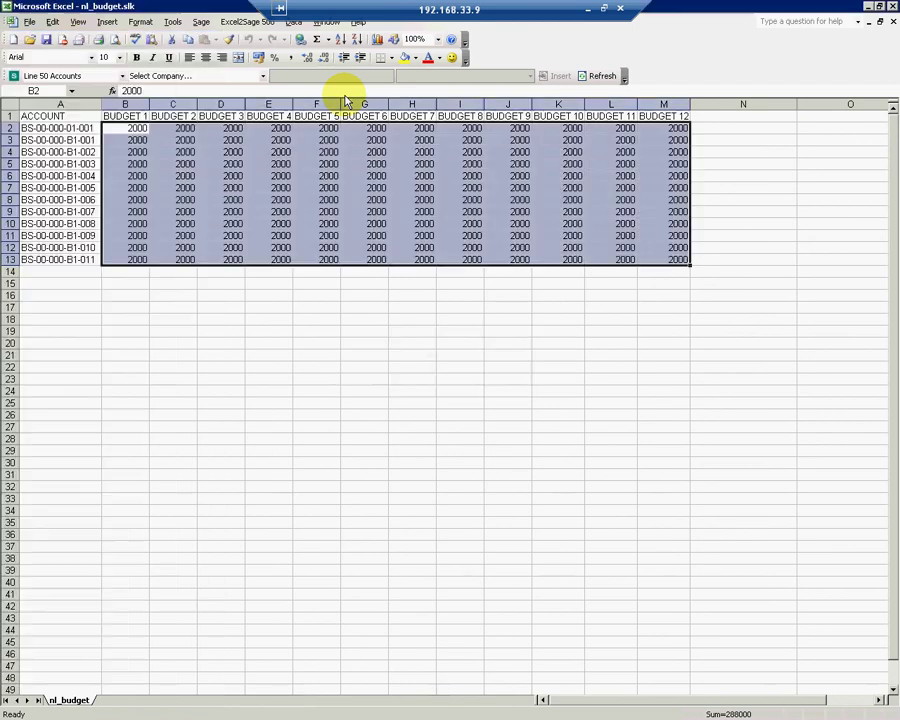
pyautogui.hotkey('alt', 'Tab')
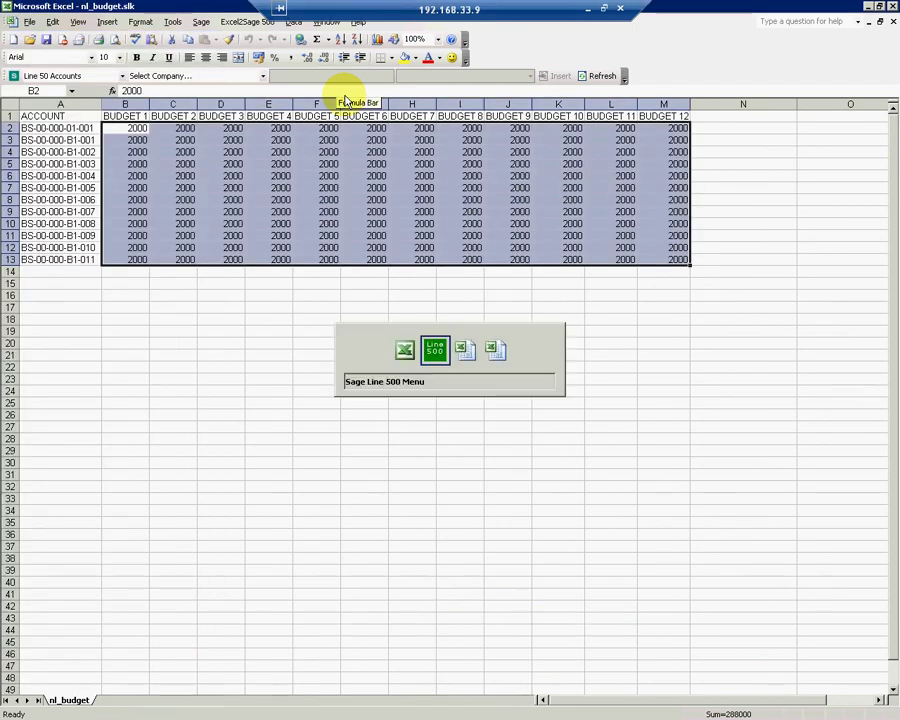
pyautogui.hotkey('alt', 'Tab')
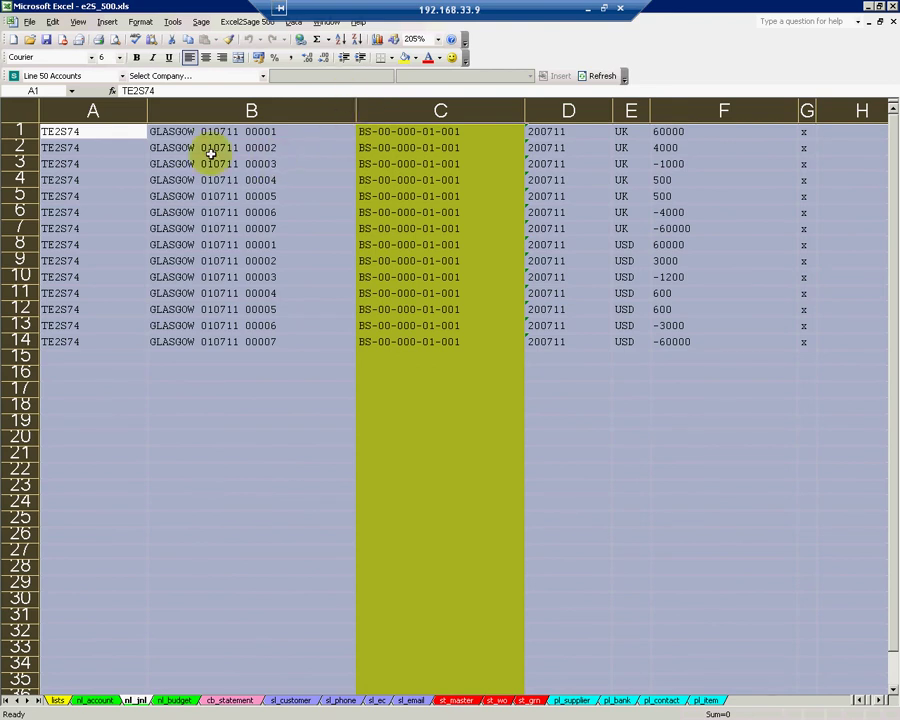
# - Review nl_jnl's first row: reference, account code, period, currency and amount 60000 (A1–F1)
pyautogui.click(122, 134)
pyautogui.click(225, 134)
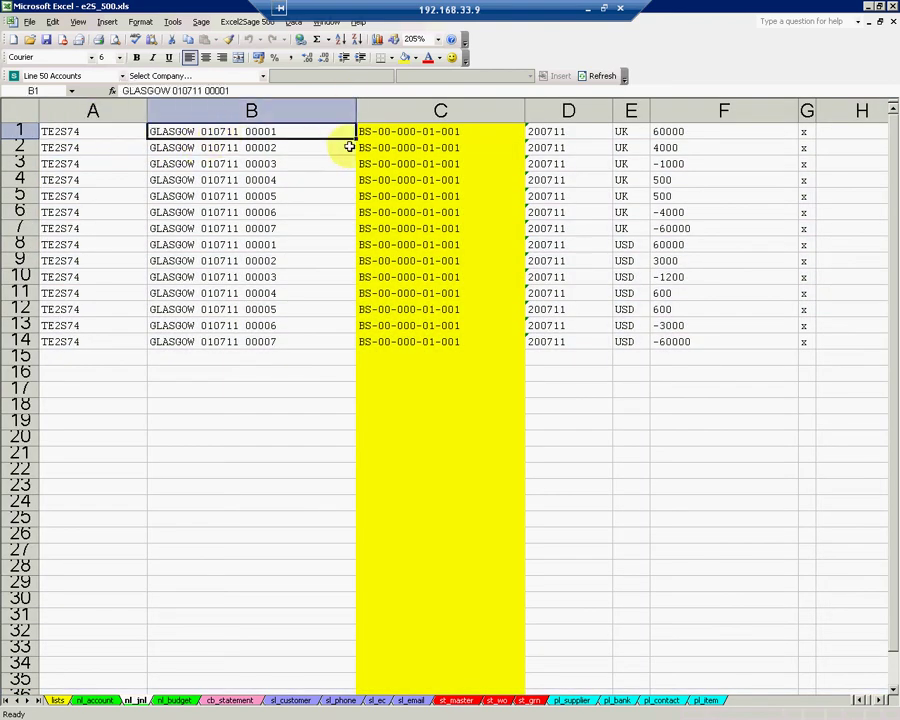
pyautogui.click(398, 138)
pyautogui.click(553, 135)
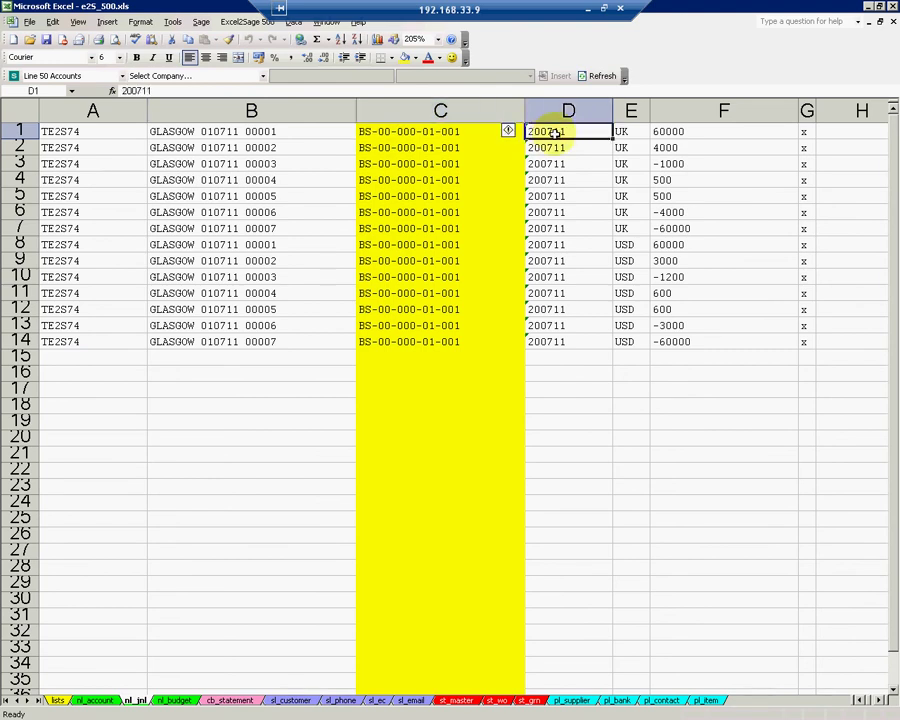
pyautogui.click(628, 136)
pyautogui.click(677, 133)
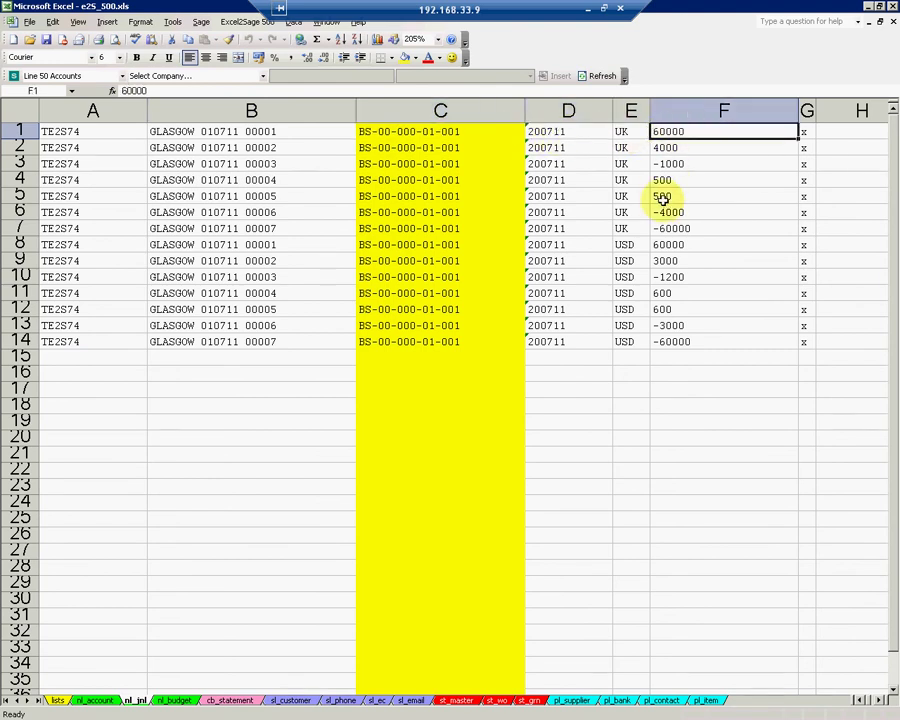